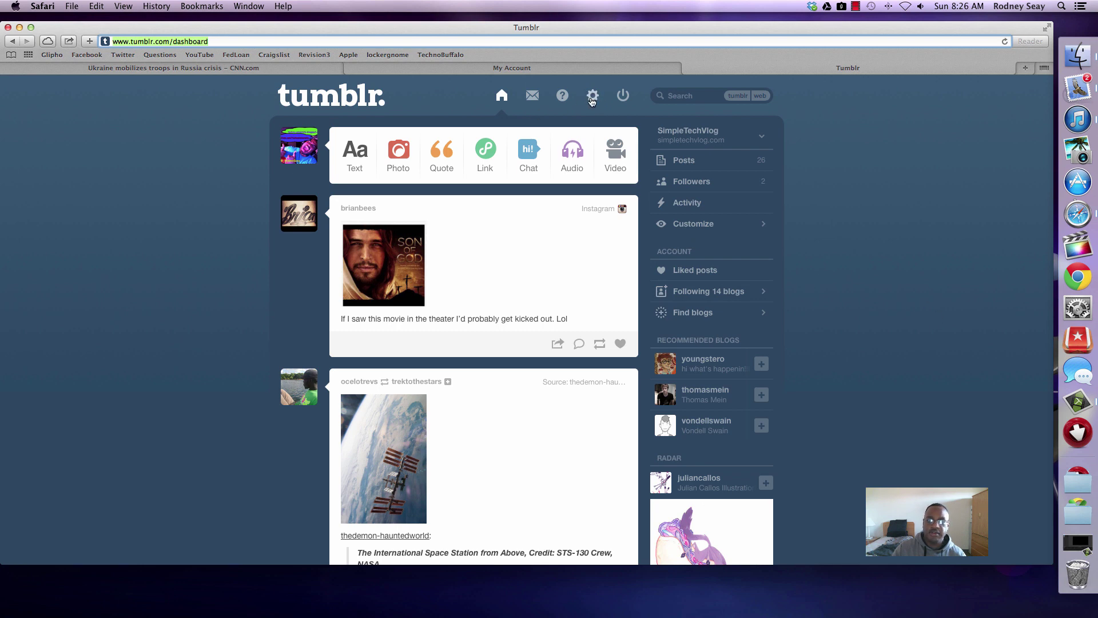
# Open the SimpleTechVlog blog settings and scroll to the Username and Tumblr URL section.
pyautogui.click(593, 98)
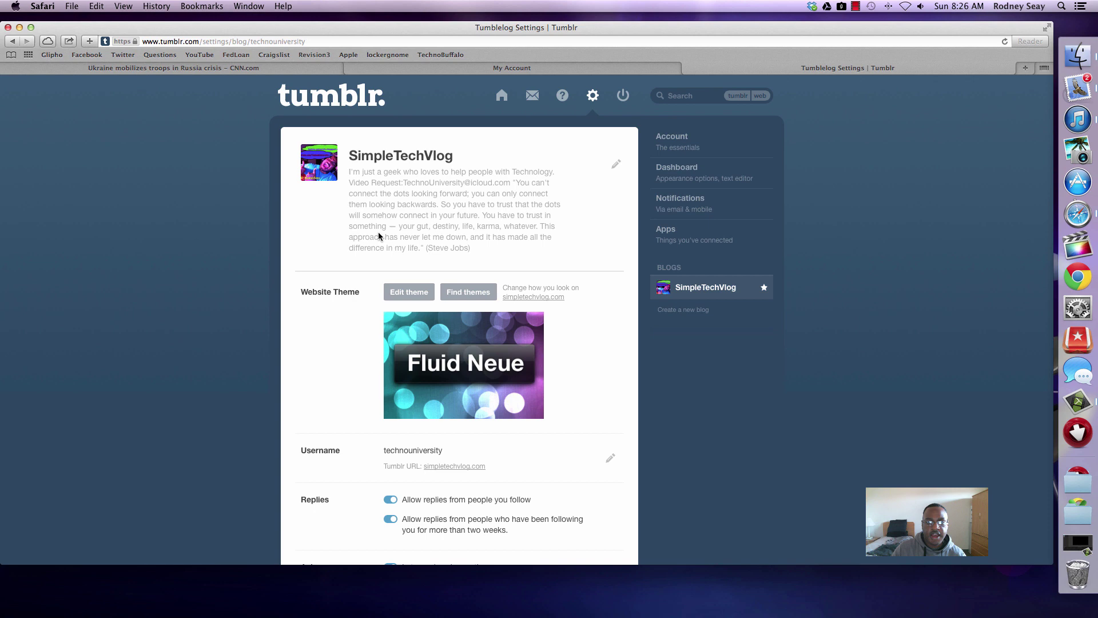
pyautogui.scroll(-3, 385, 334)
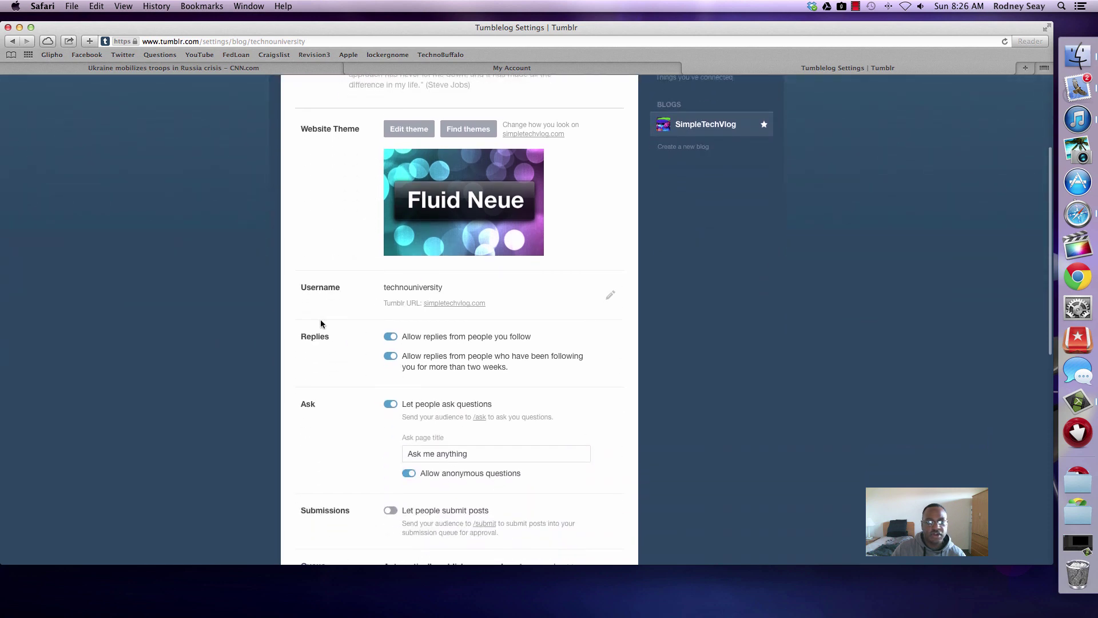
pyautogui.scroll(-2, 320, 320)
pyautogui.scroll(-7, 321, 324)
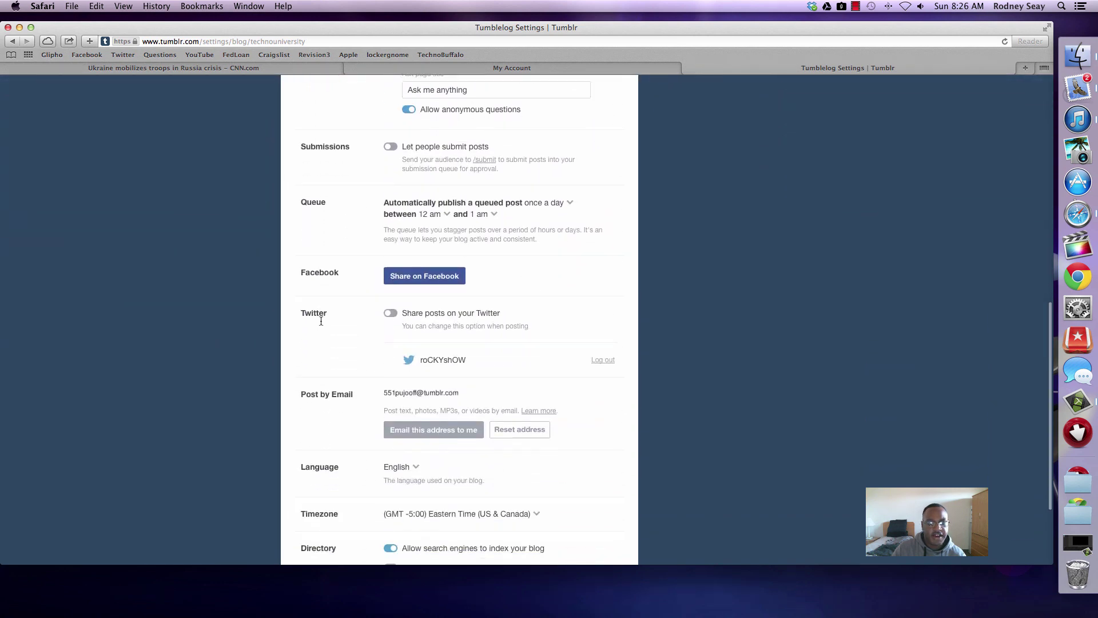
pyautogui.scroll(7, 320, 324)
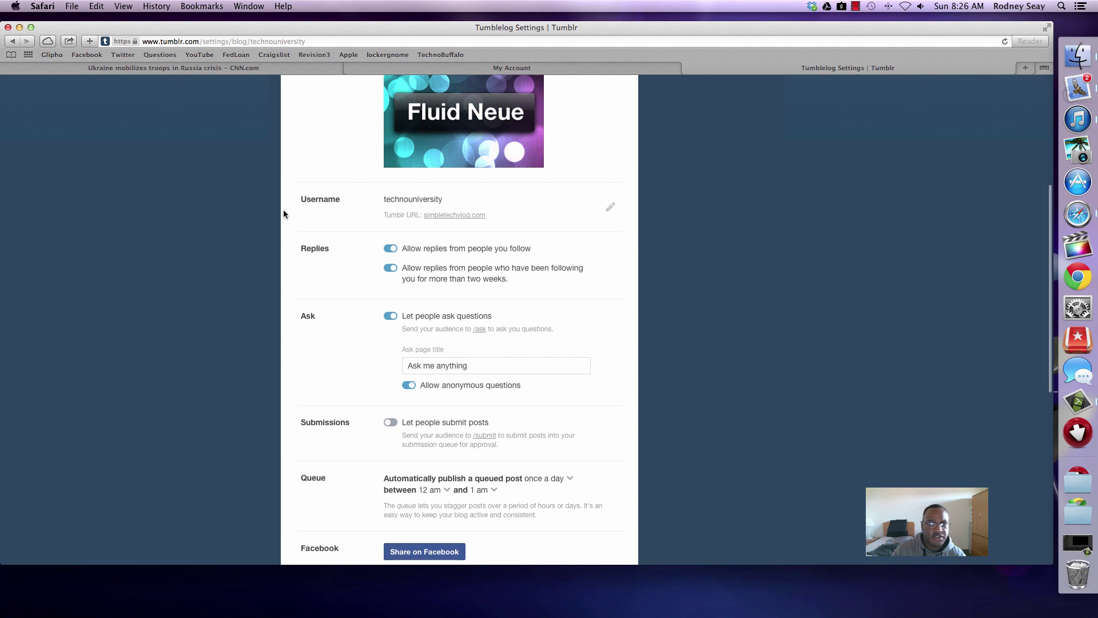
# Enable a custom domain, confirm simpletechvlog.com tests good, then replace it with whattime.org.
pyautogui.click(611, 208)
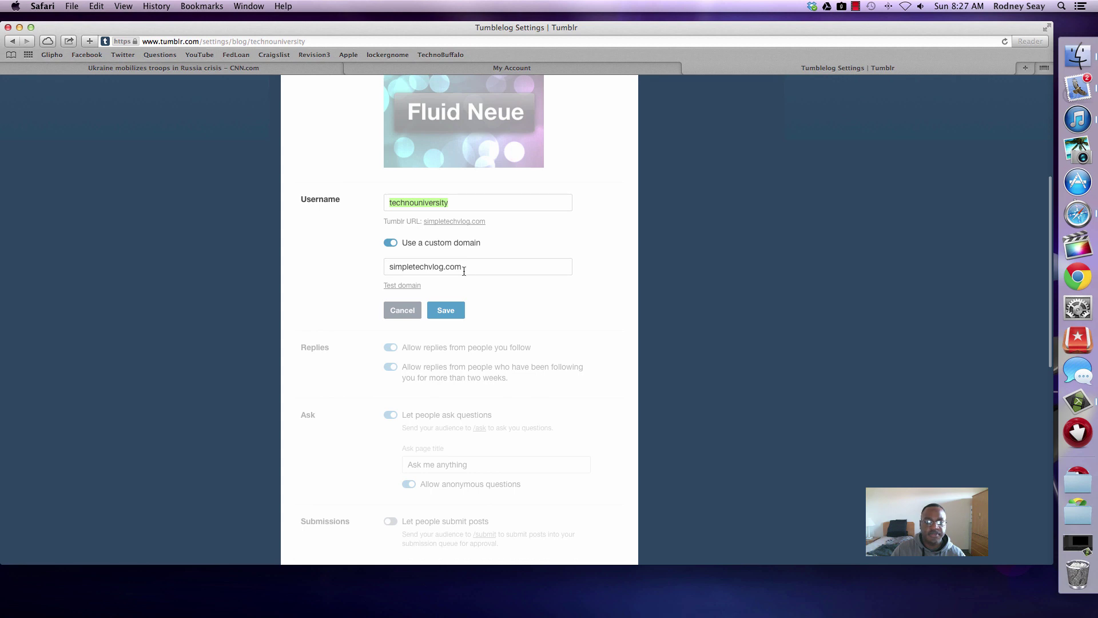
pyautogui.click(406, 286)
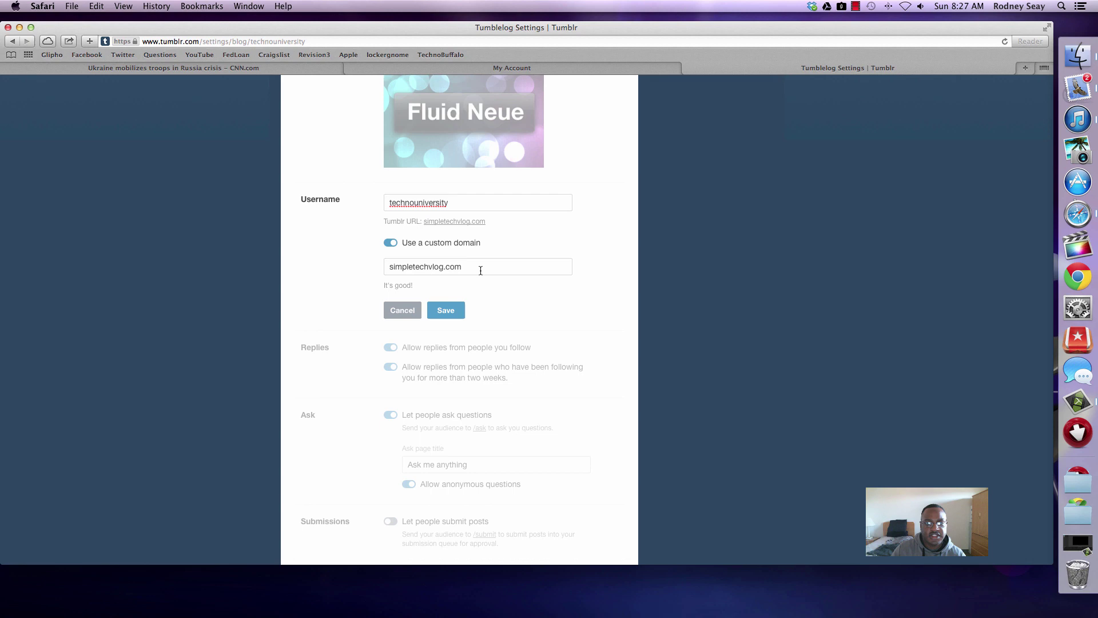
pyautogui.moveTo(477, 269); pyautogui.dragTo(389, 268)
pyautogui.press('Right')
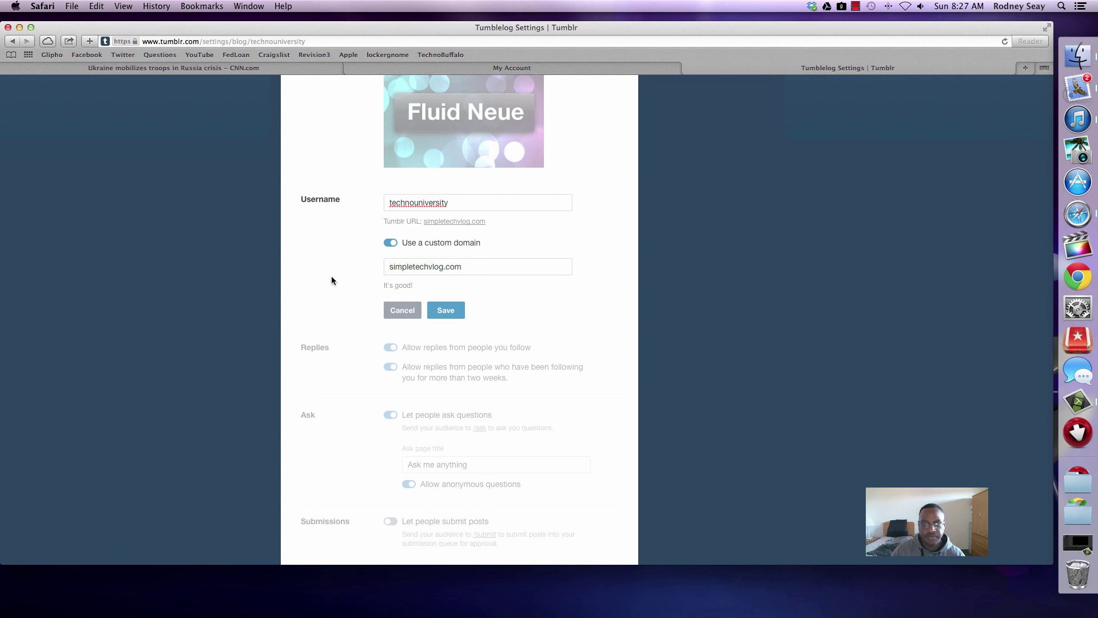
pyautogui.press('BackSpace')
pyautogui.write('m')
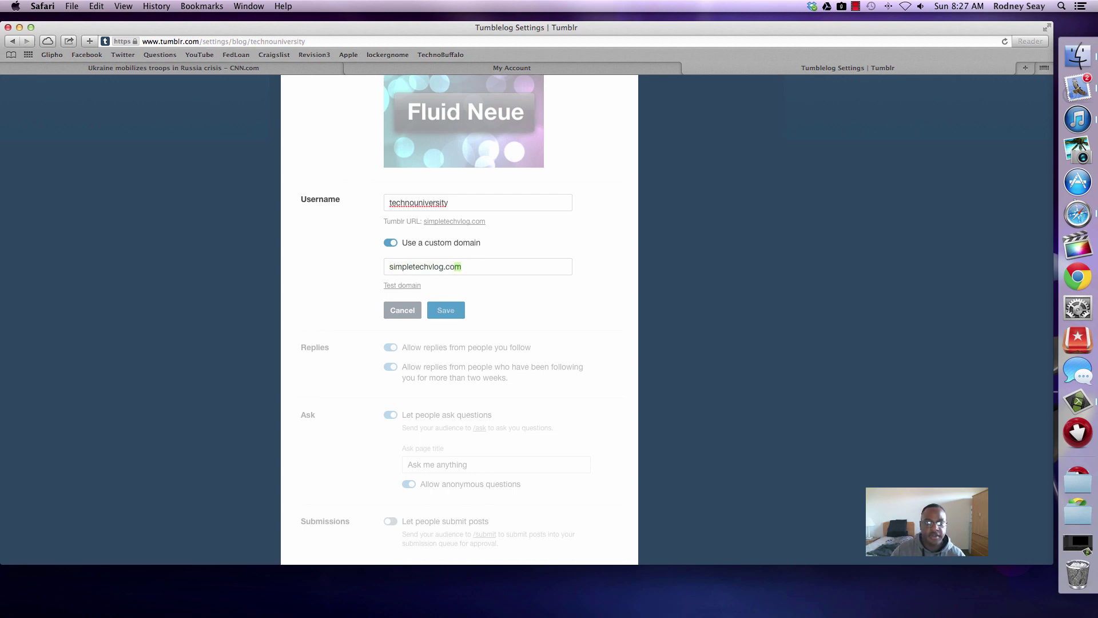
pyautogui.moveTo(460, 273); pyautogui.dragTo(378, 266)
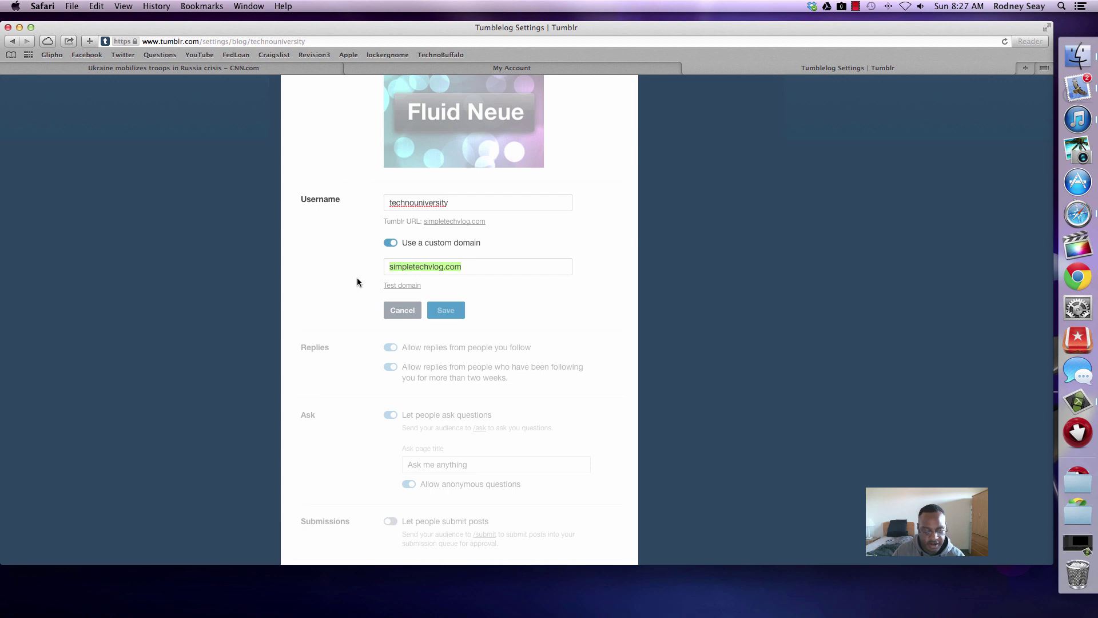
pyautogui.write('whatti')
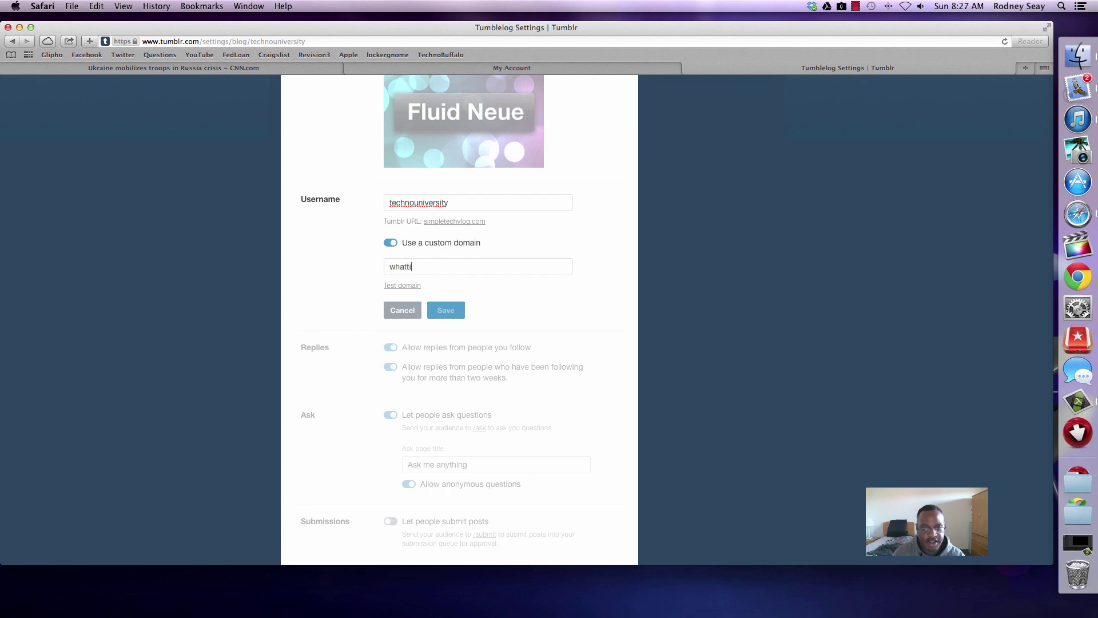
pyautogui.write('me.org')
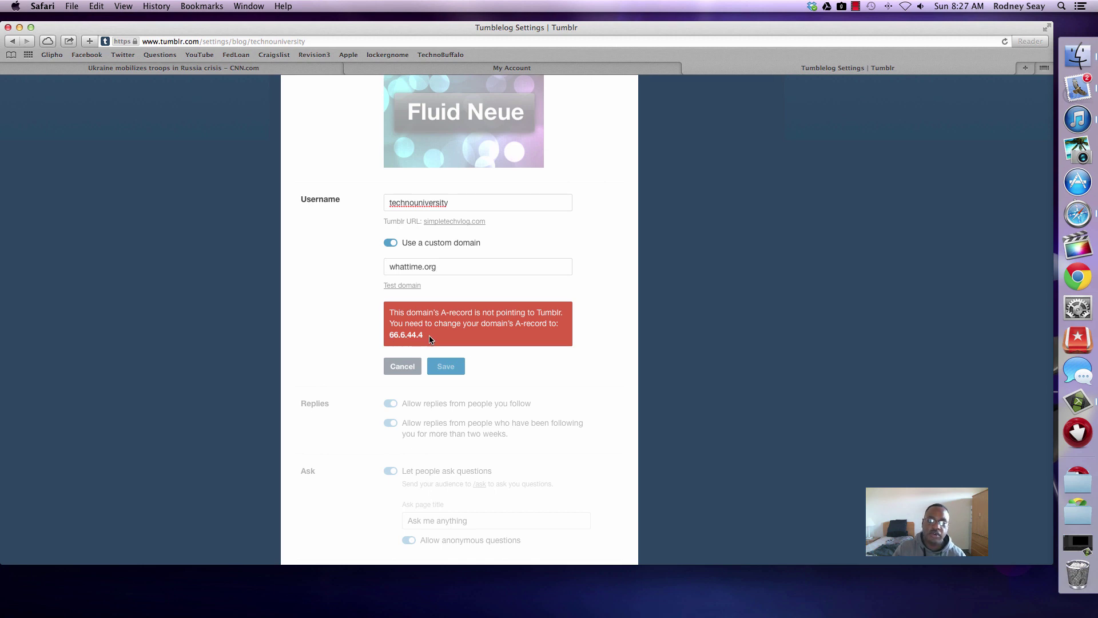
# Note the 66.6.44.4 A-record IP, then set the custom domain back to simpletechvlog.com.
pyautogui.moveTo(428, 336); pyautogui.dragTo(388, 340)
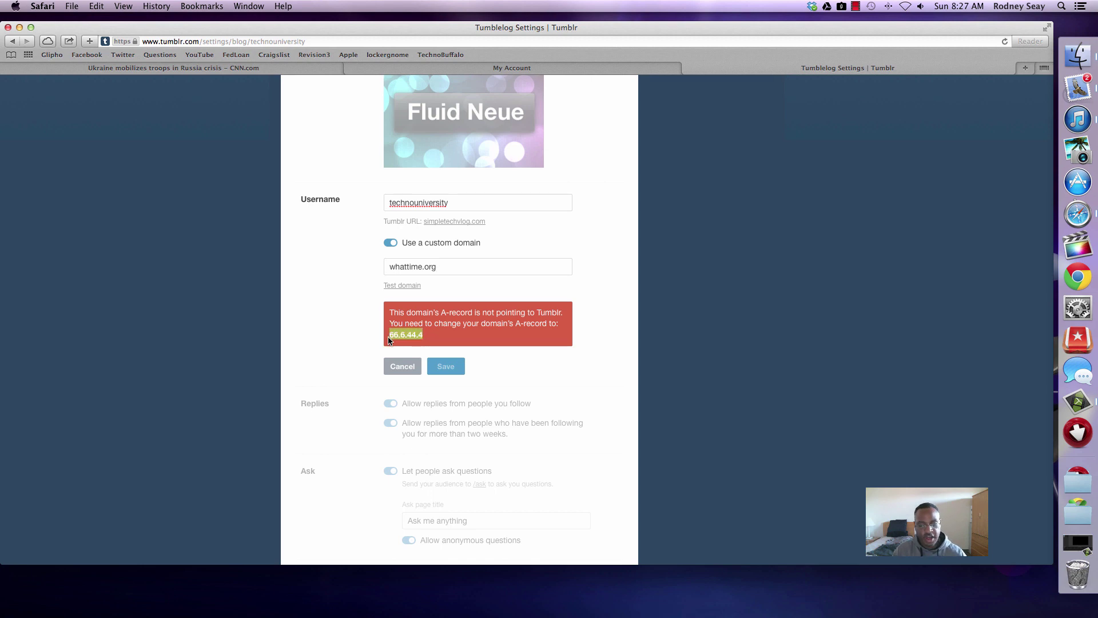
pyautogui.click(581, 356)
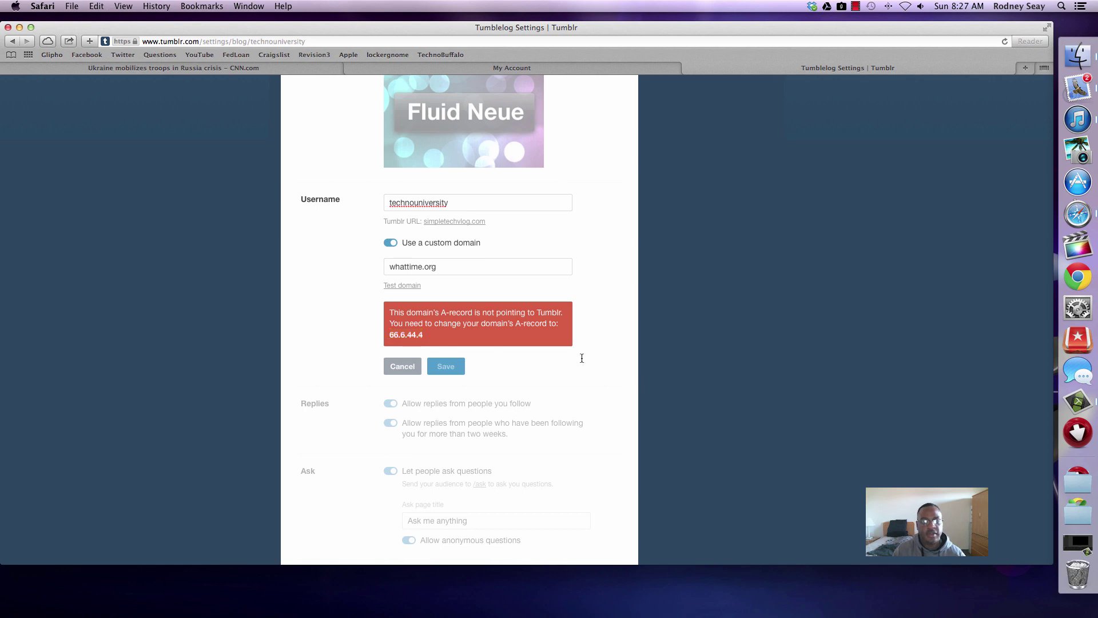
pyautogui.doubleClick(455, 266)
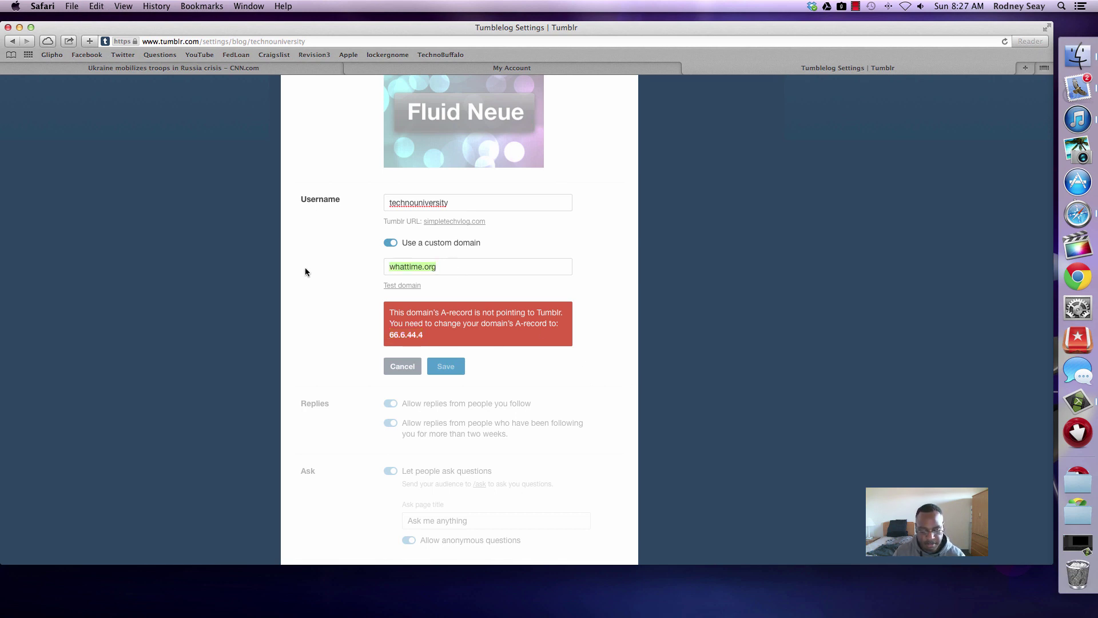
pyautogui.write('simple')
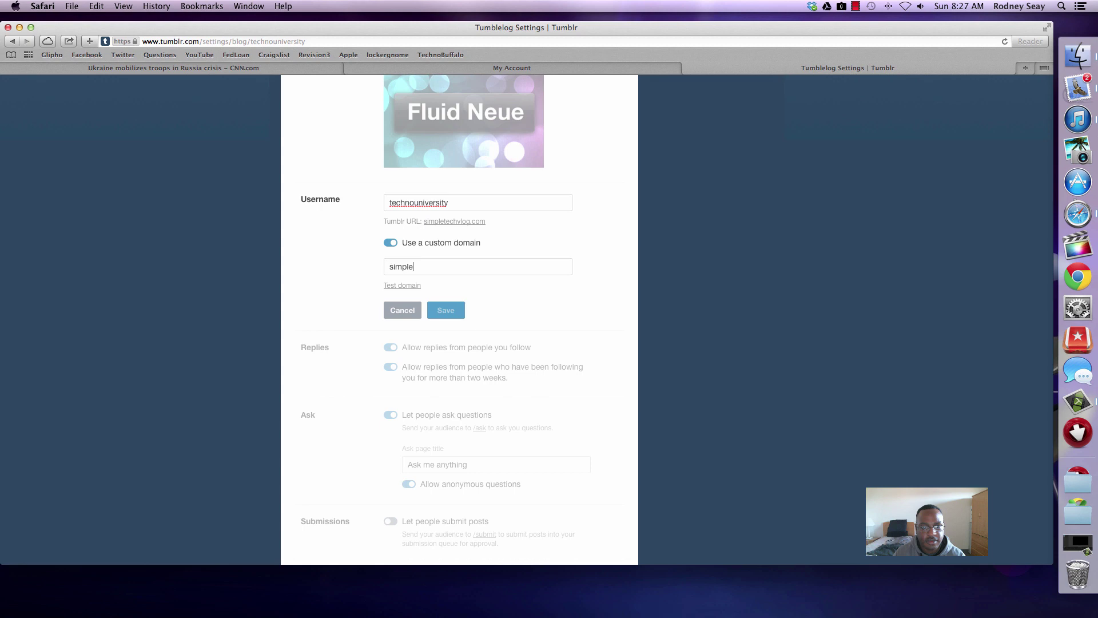
pyautogui.write('tech')
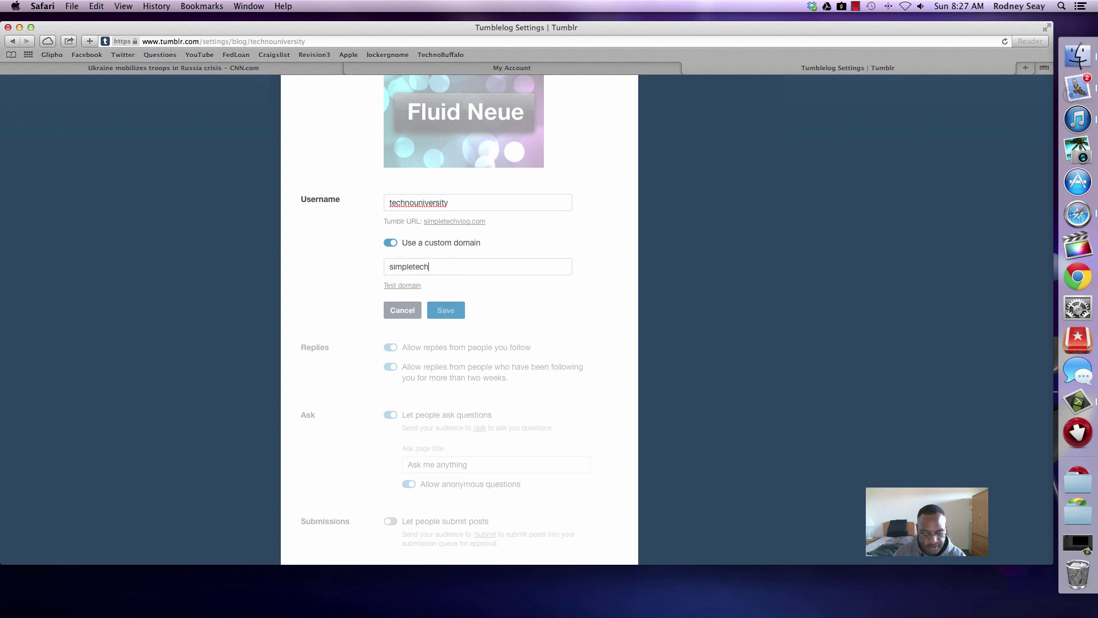
pyautogui.write('vlog.')
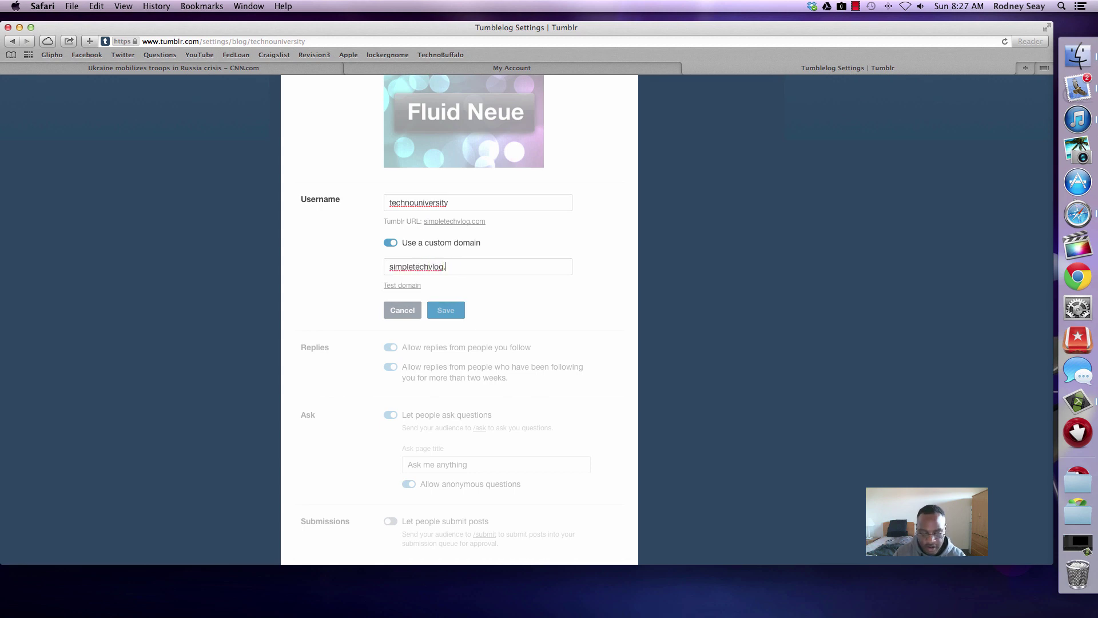
pyautogui.write('com')
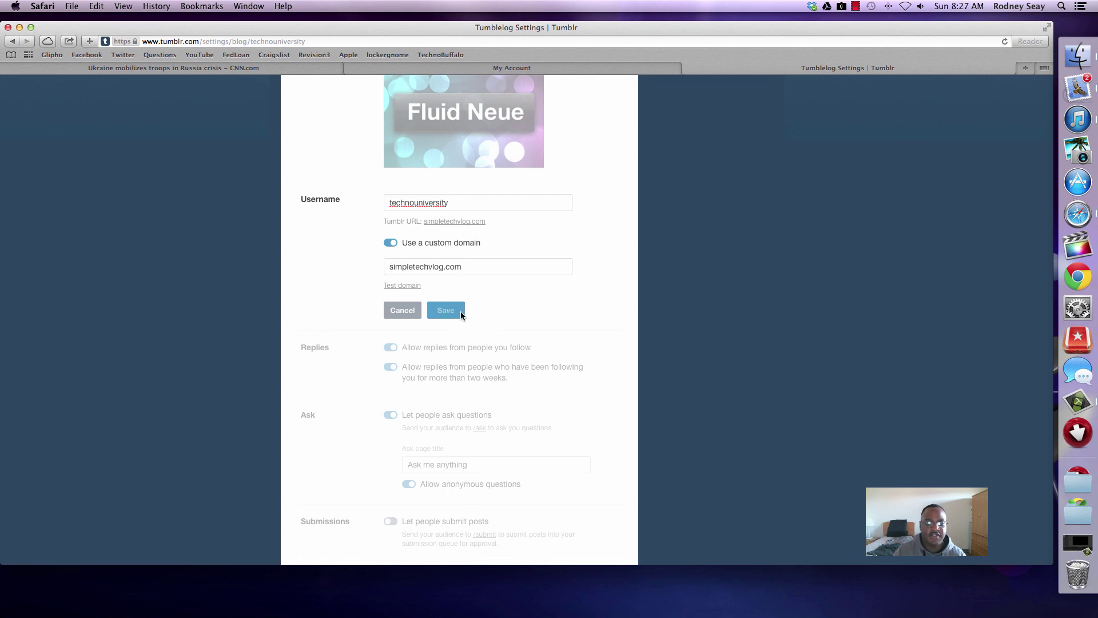
pyautogui.scroll(-3, 546, 295)
pyautogui.scroll(5, 544, 294)
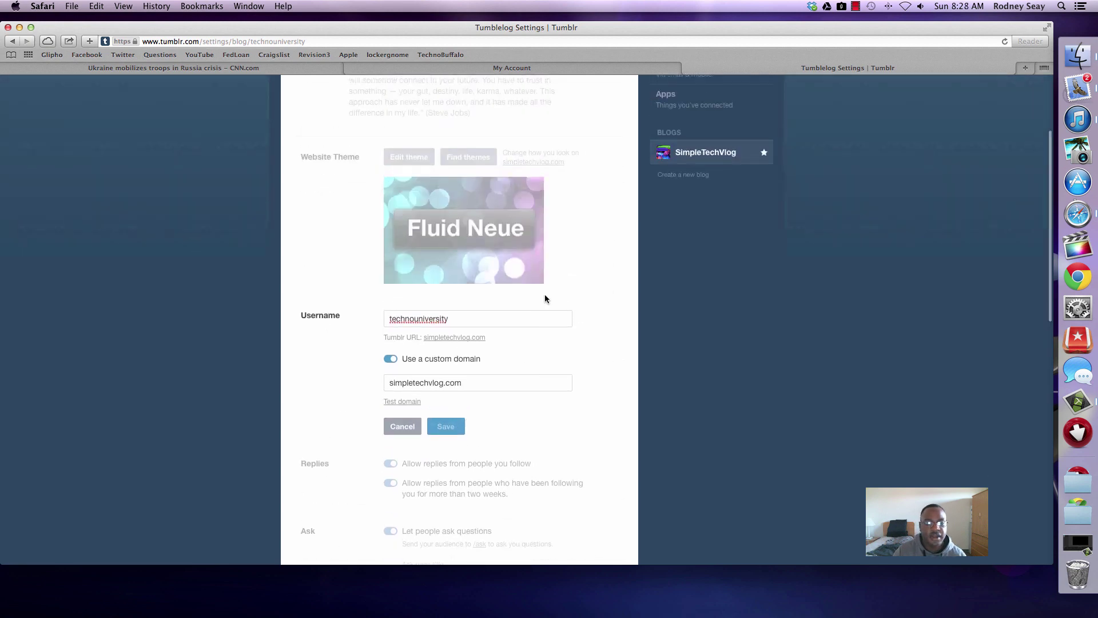
pyautogui.scroll(-10, 544, 294)
pyautogui.scroll(10, 545, 293)
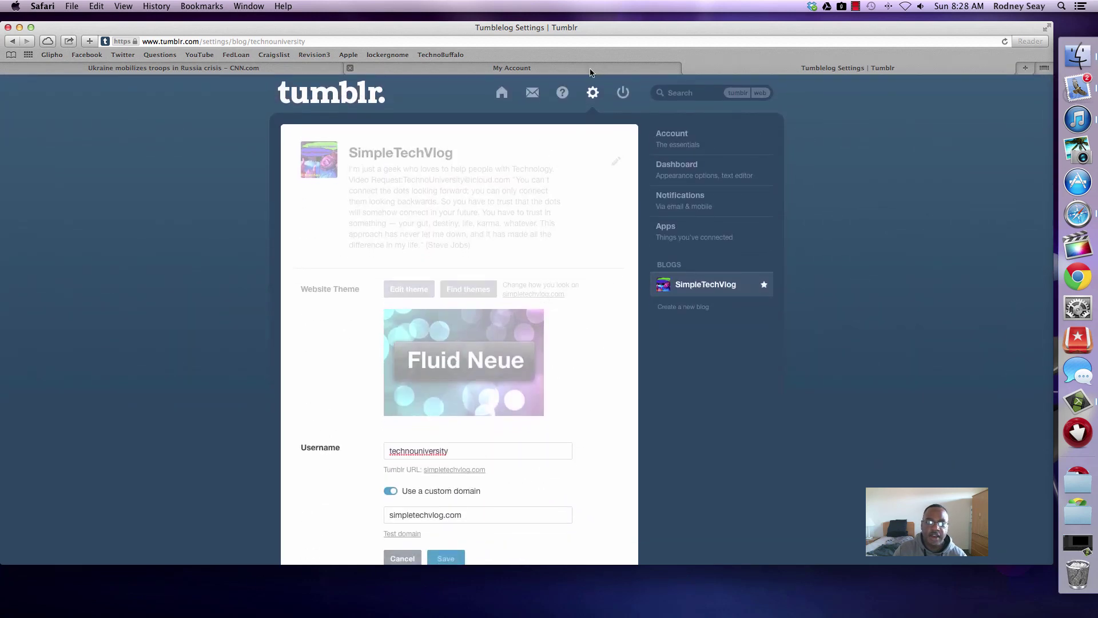
# On the GoDaddy account page, go to Manage My Domains to list the four simpletechvlog domains.
pyautogui.click(598, 65)
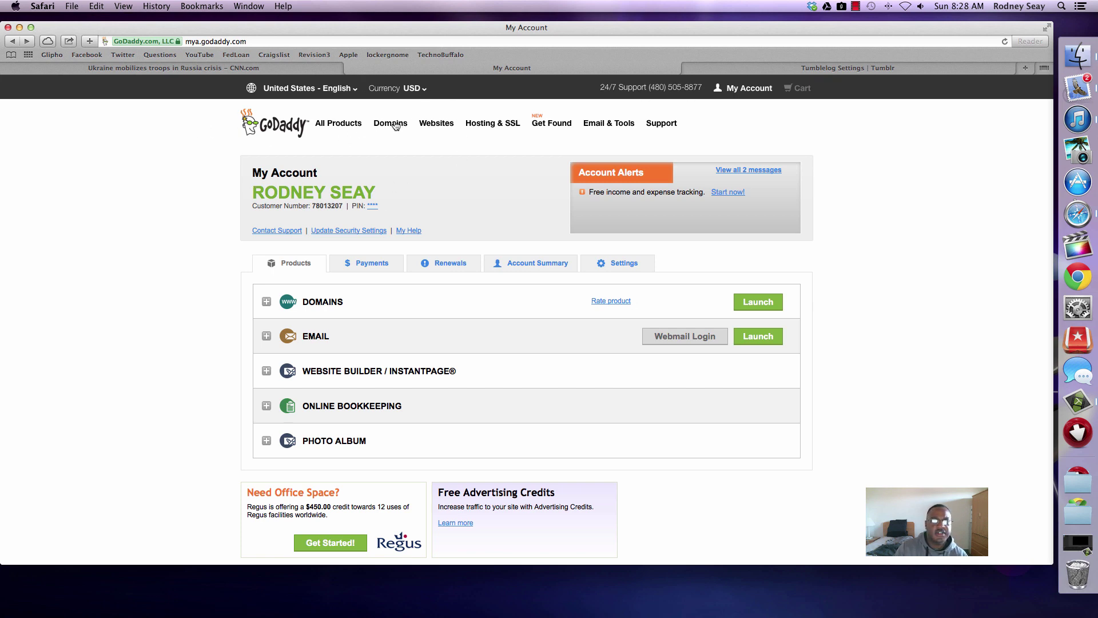
pyautogui.moveTo(393, 125)
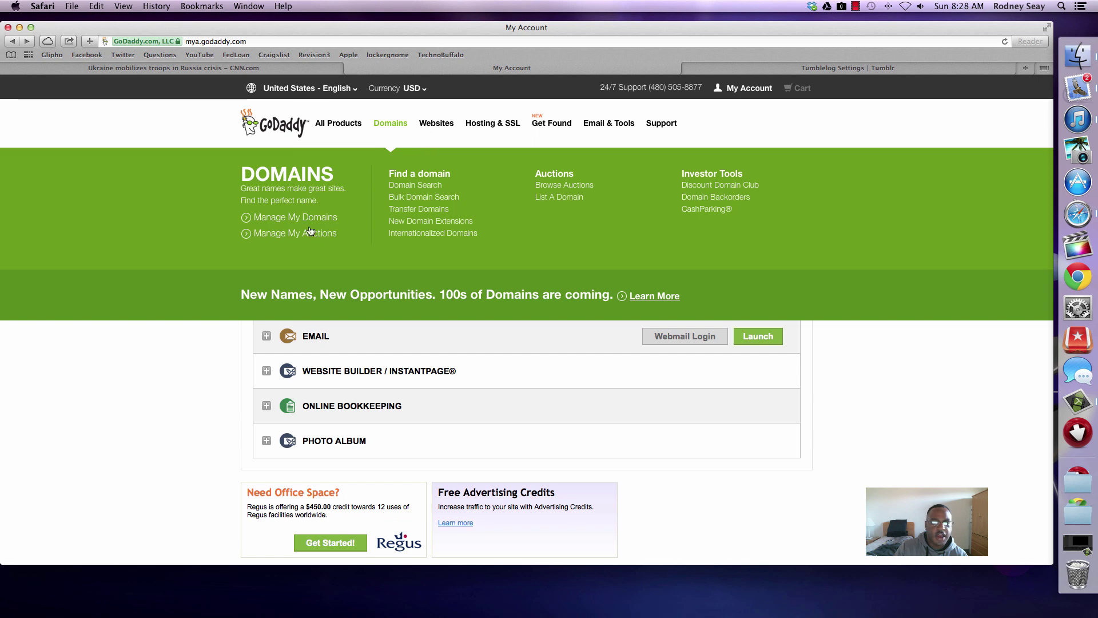
pyautogui.click(334, 237)
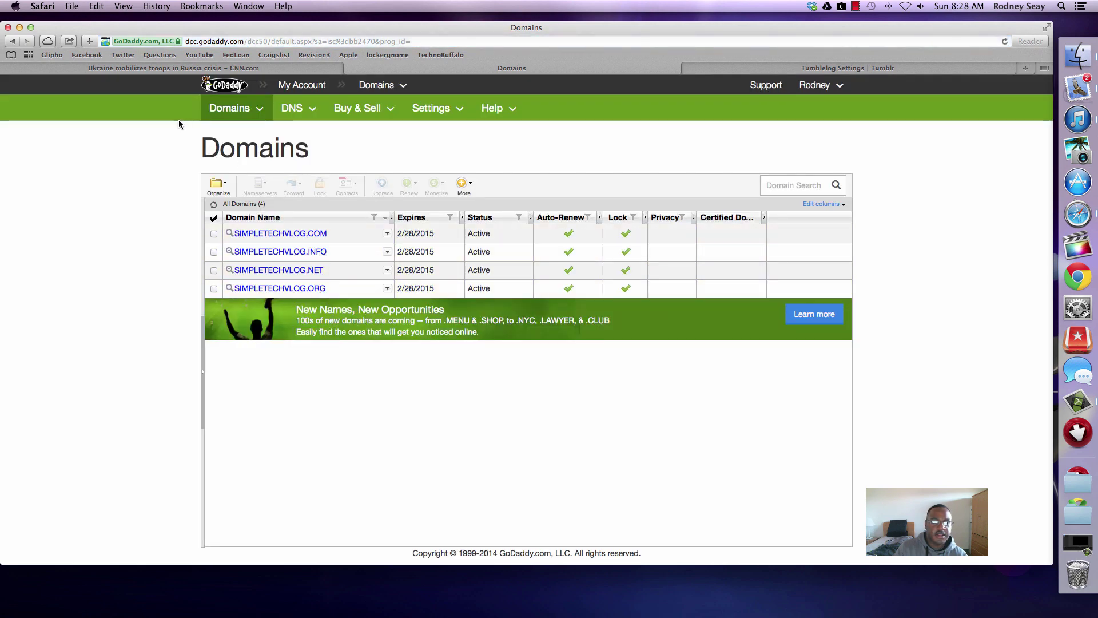
# Through DNS Manager, open the zone file editor for simpletechvlog.com.
pyautogui.click(307, 112)
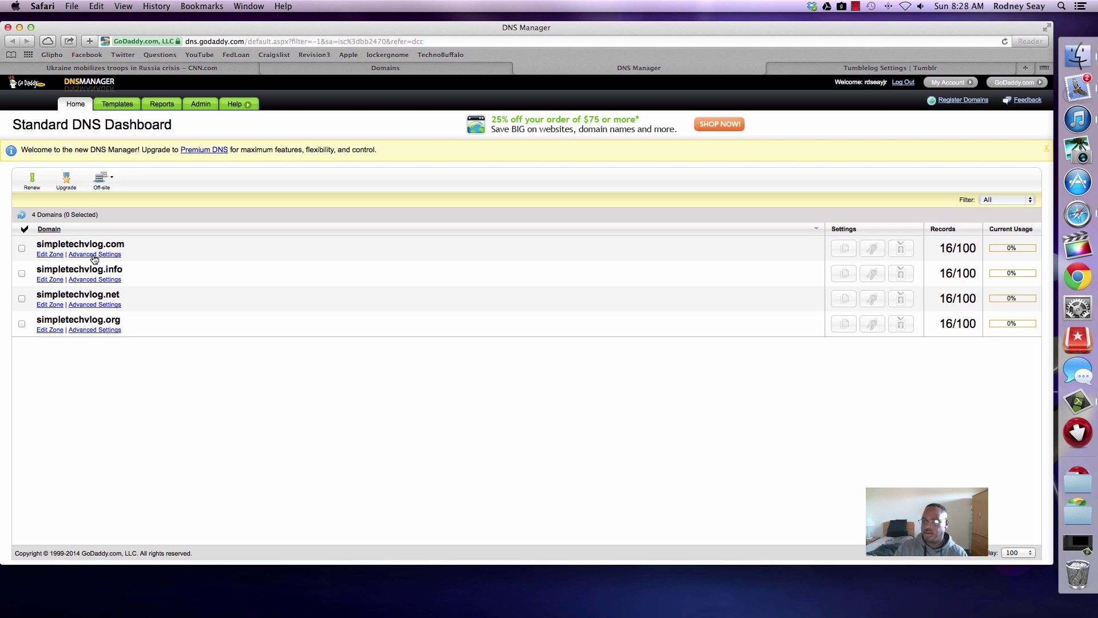
pyautogui.click(50, 255)
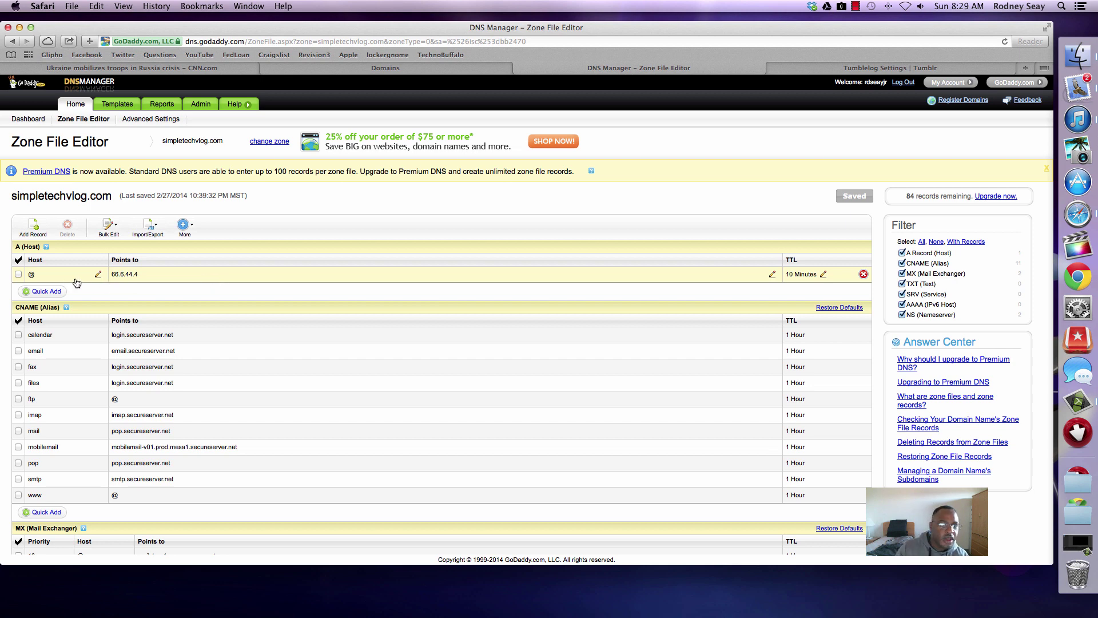
# Point the @ A record to 66.6.44.4 and save the simpletechvlog.com zone file.
pyautogui.click(772, 275)
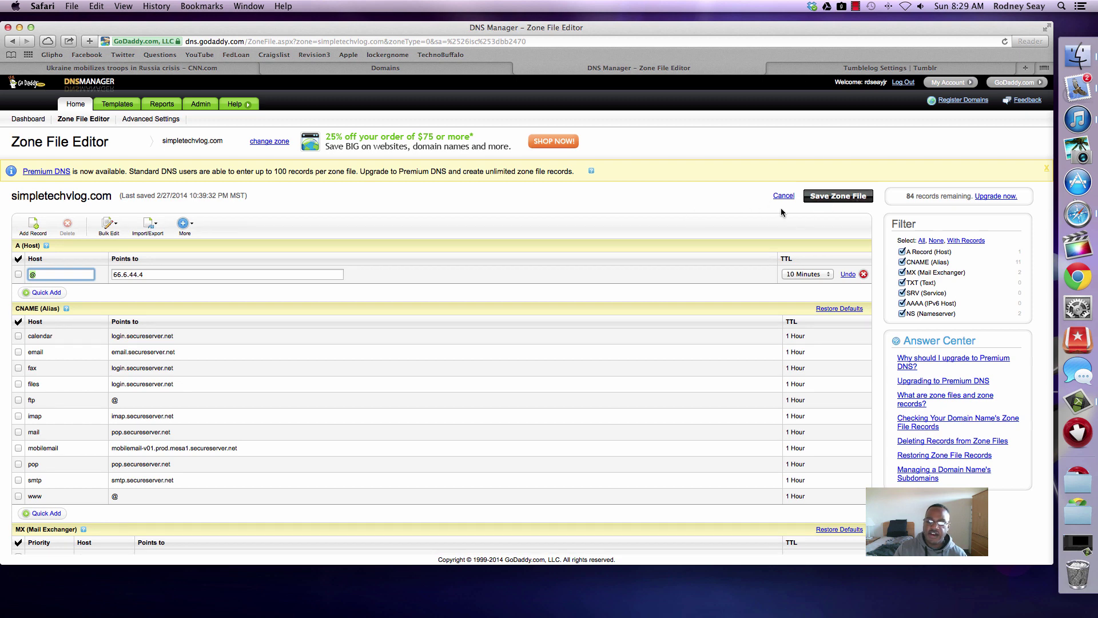
pyautogui.click(852, 195)
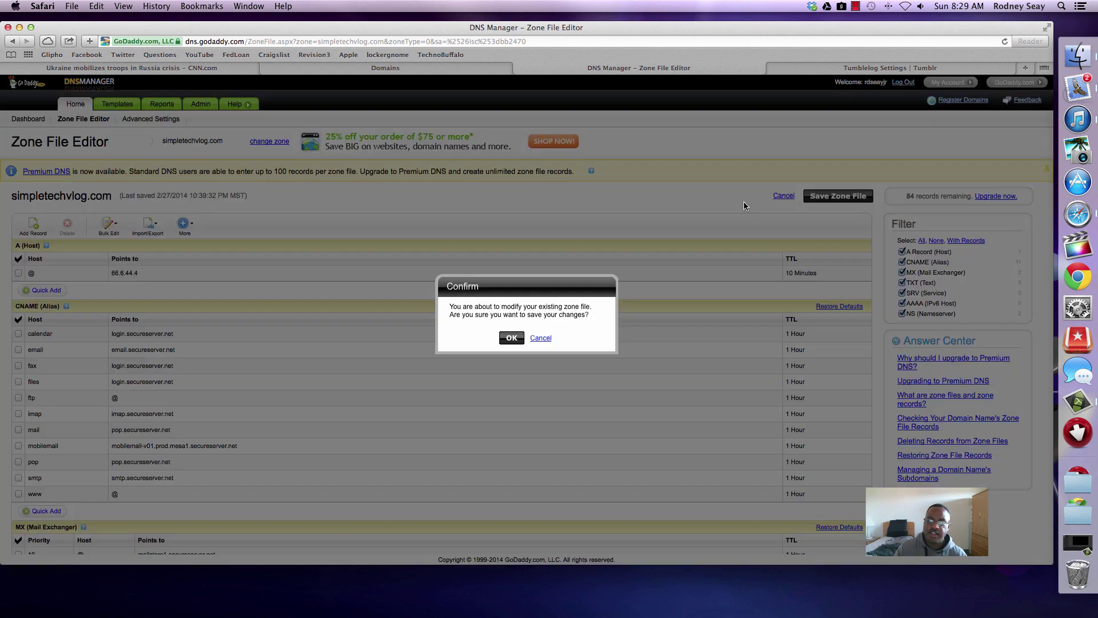
pyautogui.click(511, 339)
pyautogui.click(525, 366)
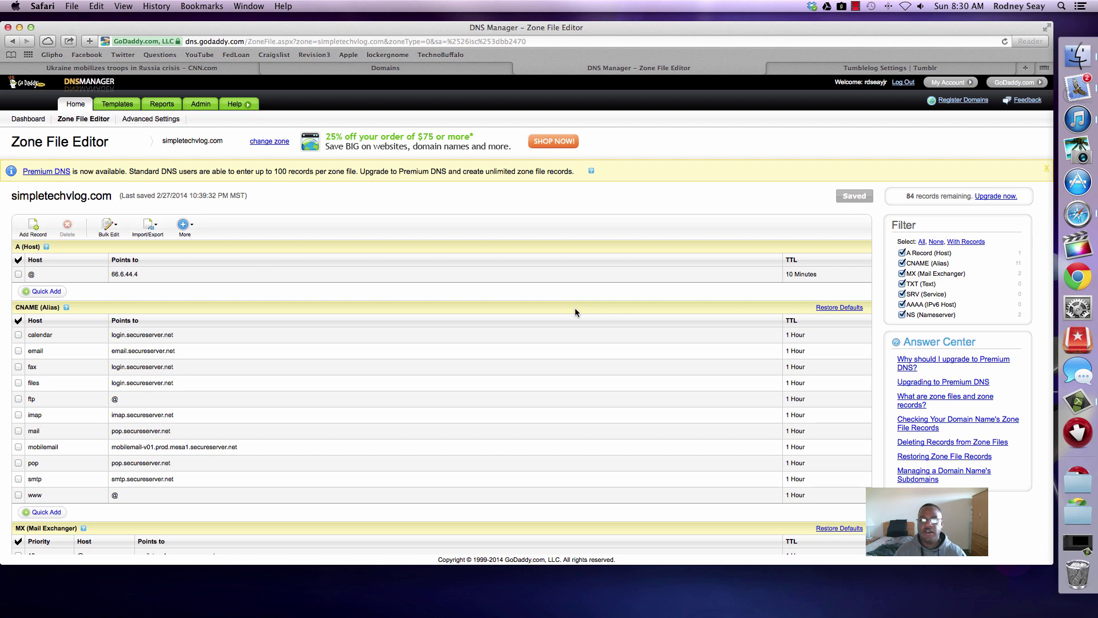
# Return to the Tumblr blog settings page and scroll down through it.
pyautogui.click(814, 70)
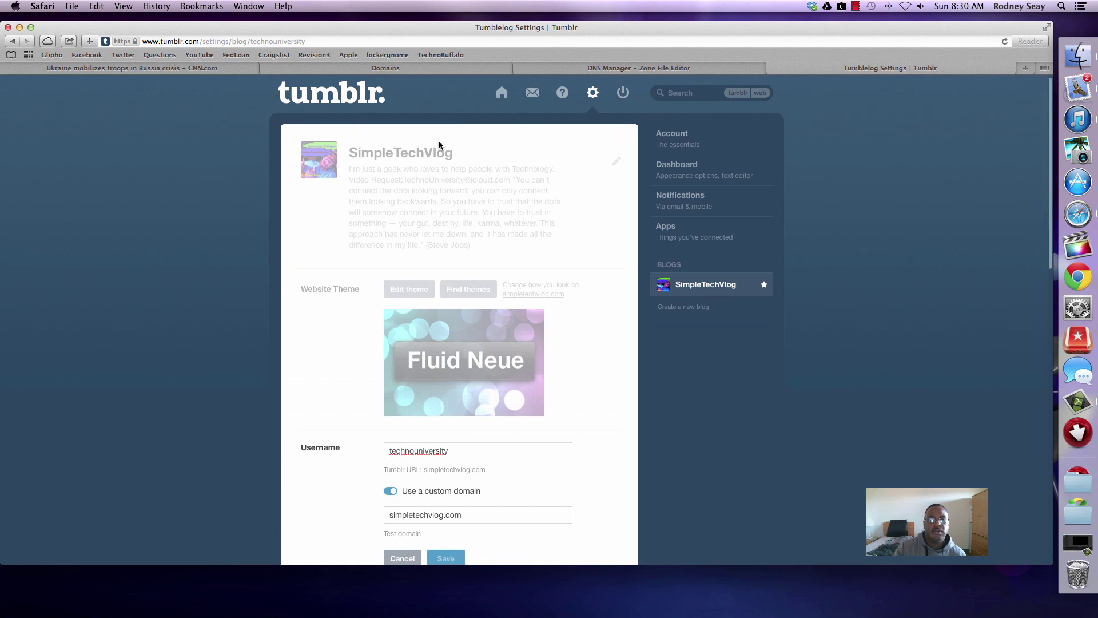
pyautogui.scroll(-5, 523, 360)
pyautogui.scroll(-3, 531, 359)
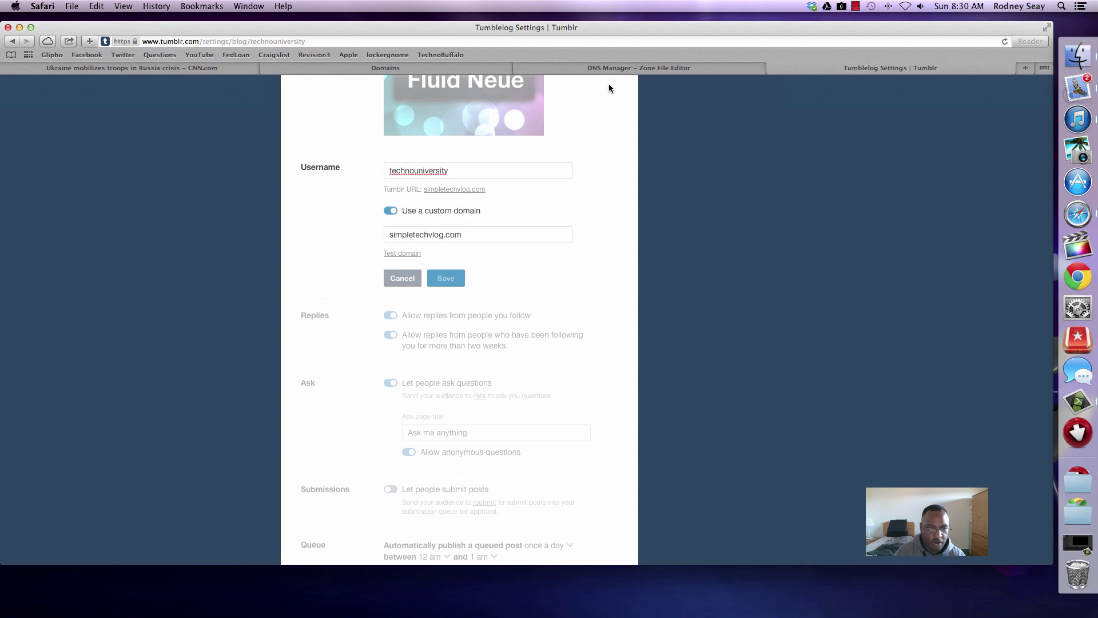
# Load simpletechvlog.com in a new tab to see the SimpleTechVlog blog.
pyautogui.press('super+t')
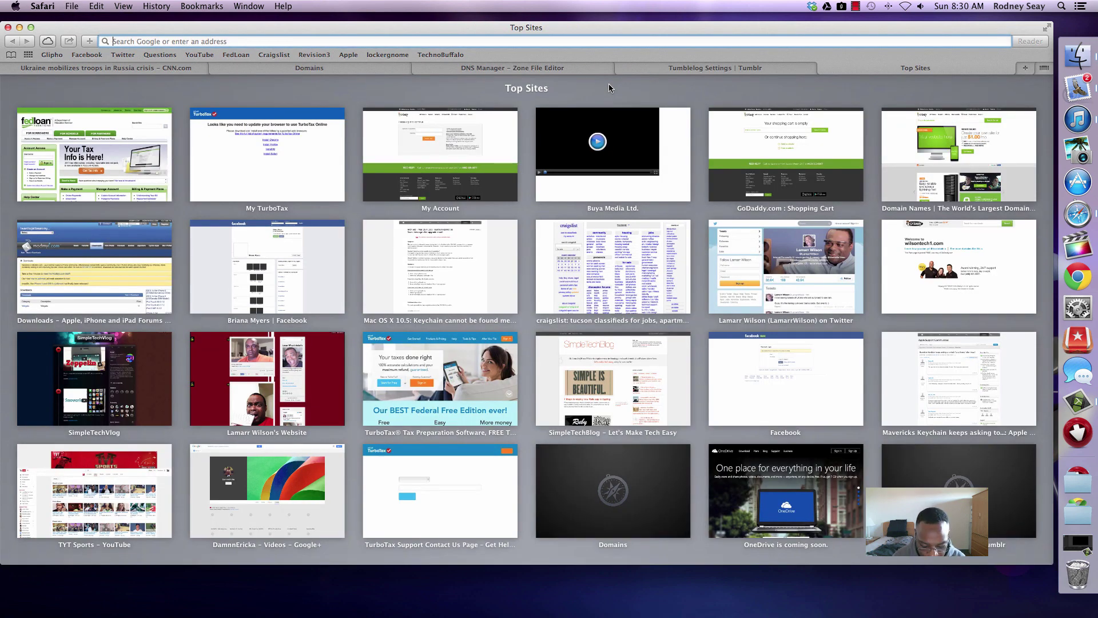
pyautogui.write('simple')
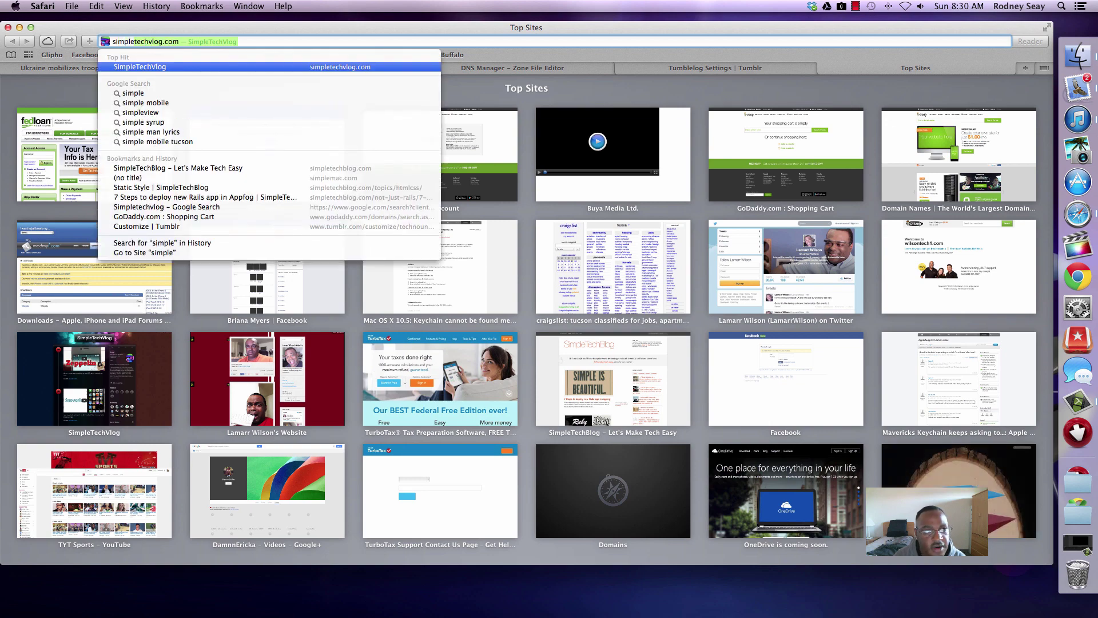
pyautogui.press('Right')
pyautogui.write('/')
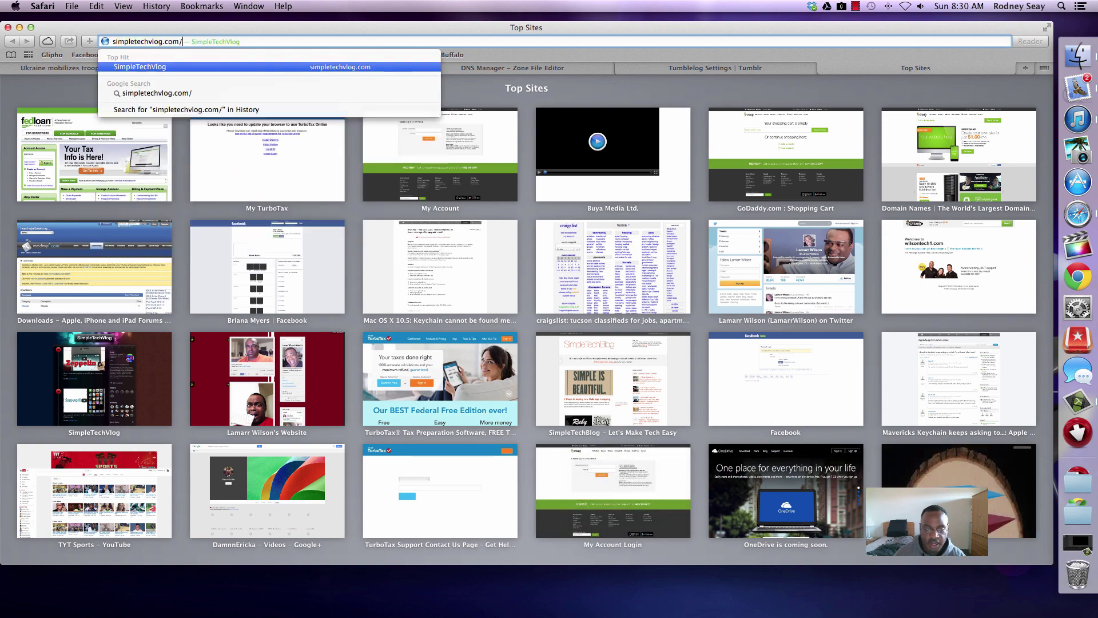
pyautogui.press('Return')
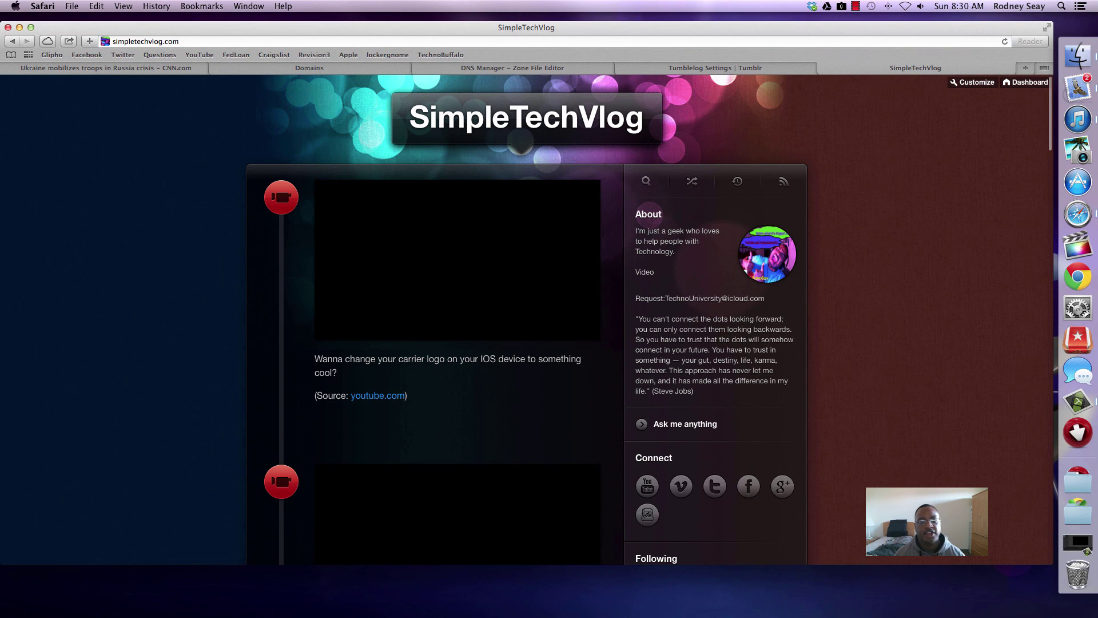